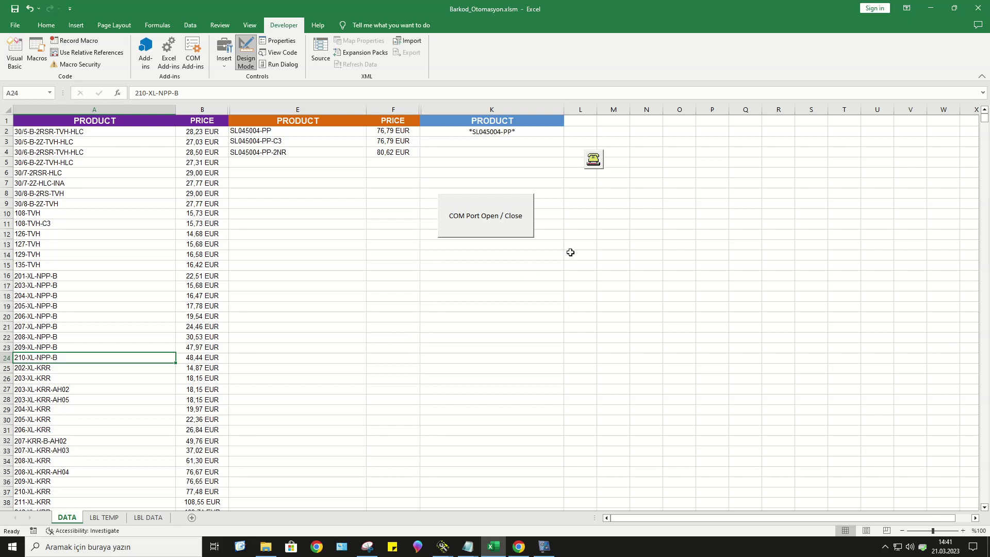
Step: Scroll through the full product price list, then bring up the saved translation of the project description
{"action": "left_click_drag", "start_coordinate": [985, 121], "coordinate": [989, 509]}
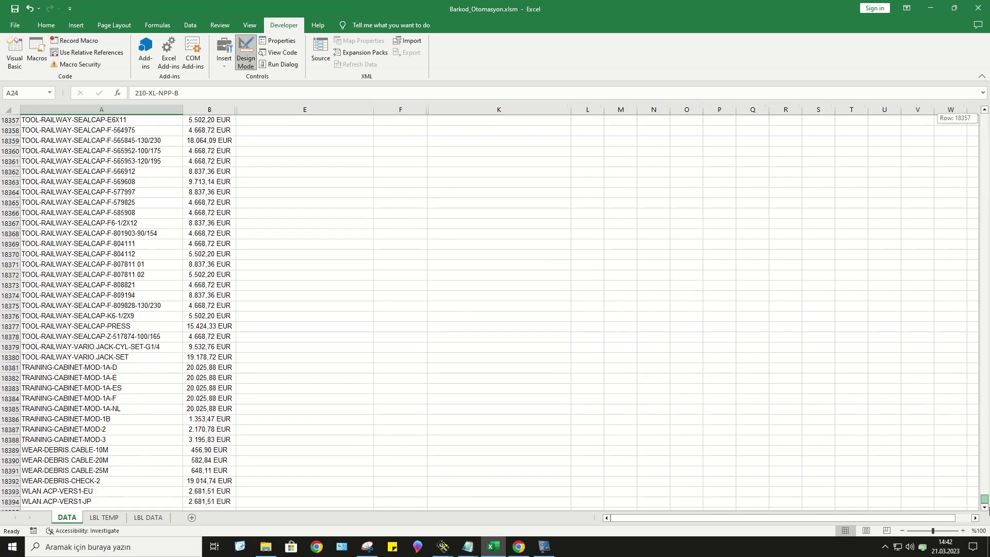
{"action": "left_click_drag", "start_coordinate": [989, 510], "coordinate": [978, 113]}
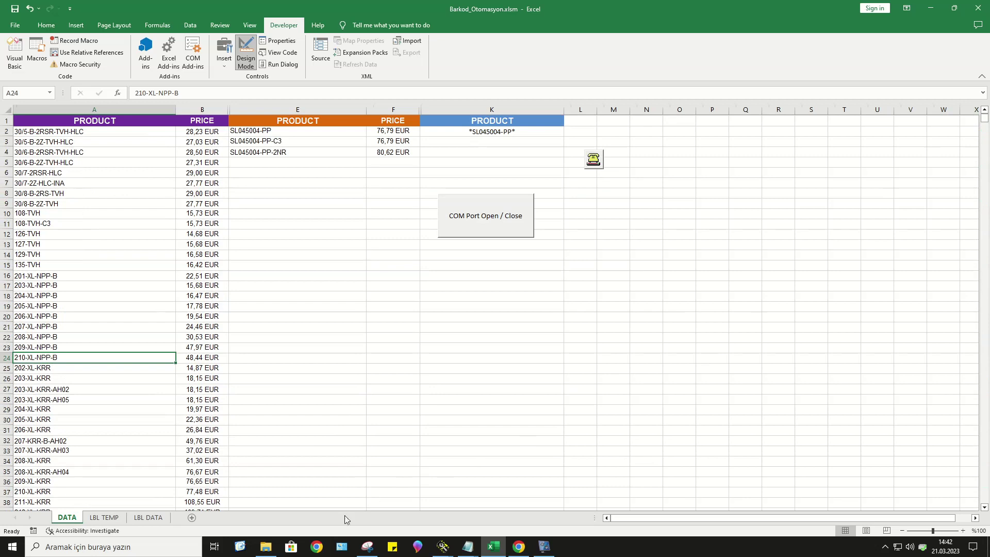
{"action": "left_click", "coordinate": [369, 548]}
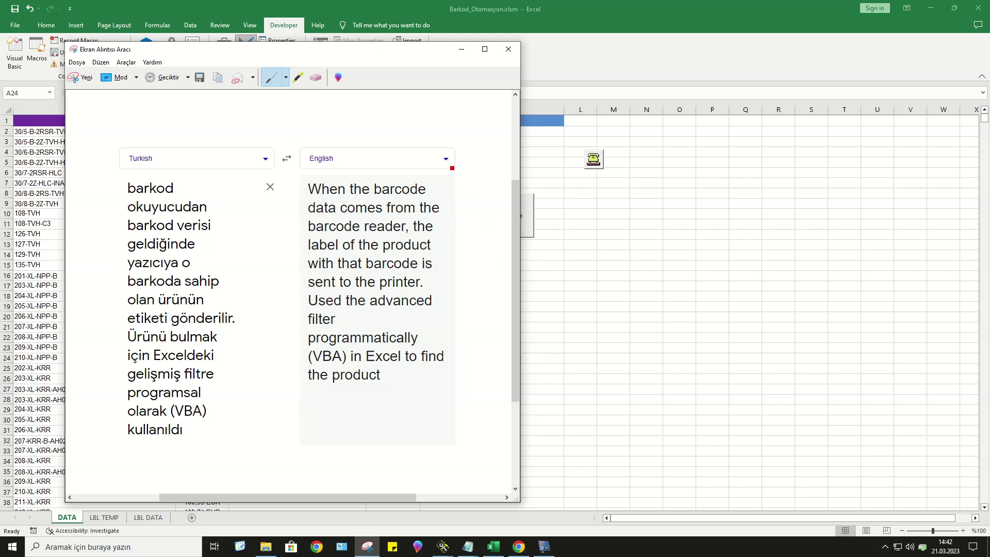
Step: Minimize the Snipping Tool translation capture to return to the Excel DATA sheet
{"action": "left_click", "coordinate": [461, 52]}
{"action": "mouse_move", "coordinate": [467, 546]}
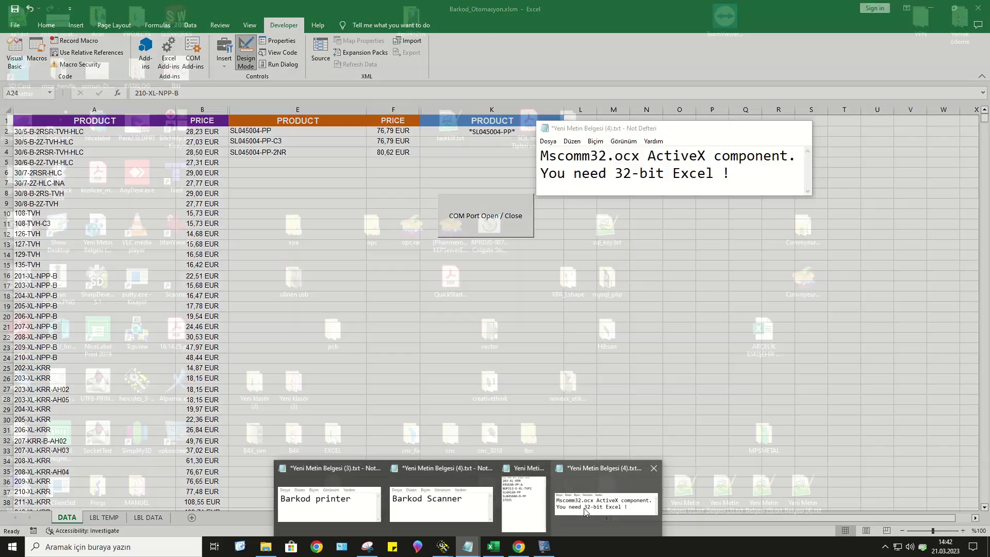
{"action": "left_click", "coordinate": [606, 503]}
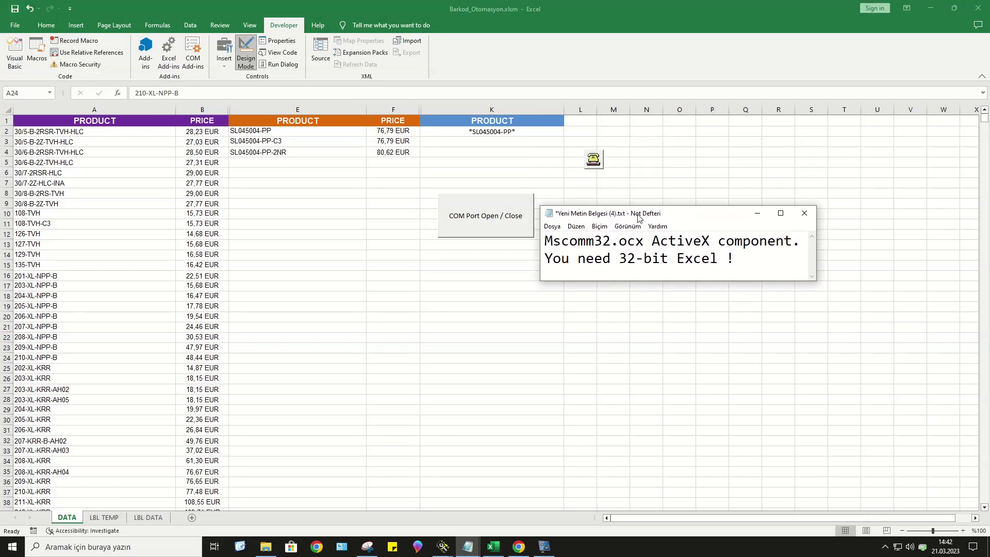
{"action": "left_click_drag", "start_coordinate": [634, 131], "coordinate": [650, 188]}
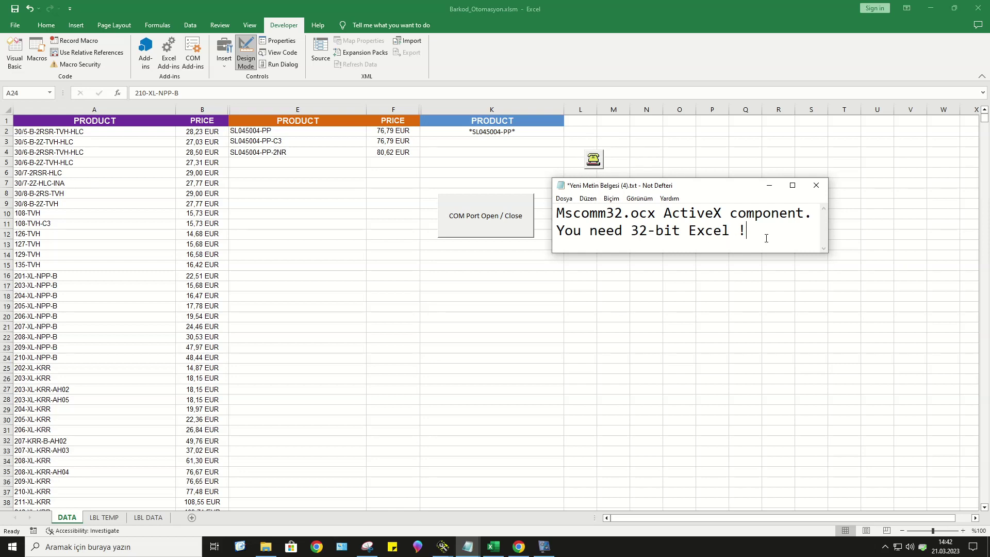
{"action": "left_click", "coordinate": [770, 185]}
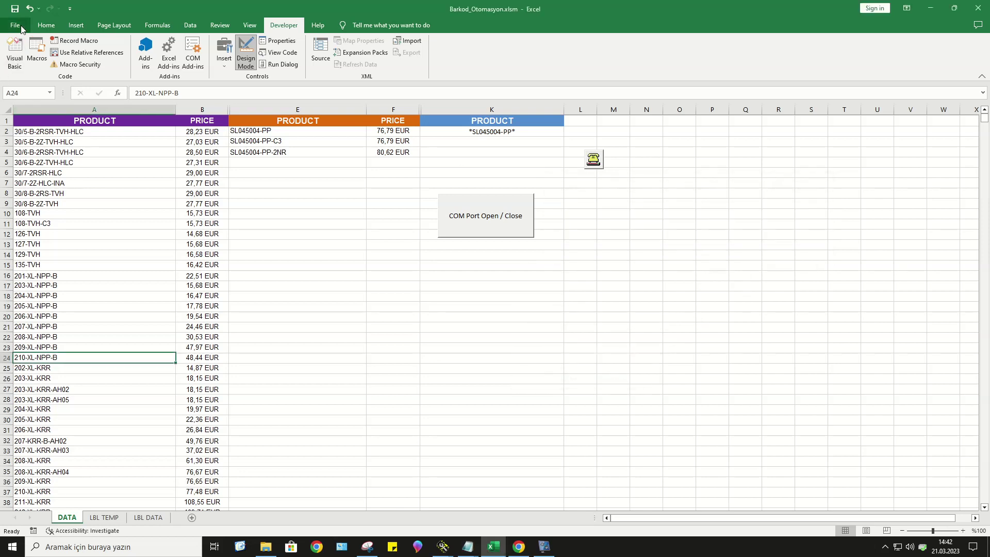
{"action": "left_click", "coordinate": [14, 25]}
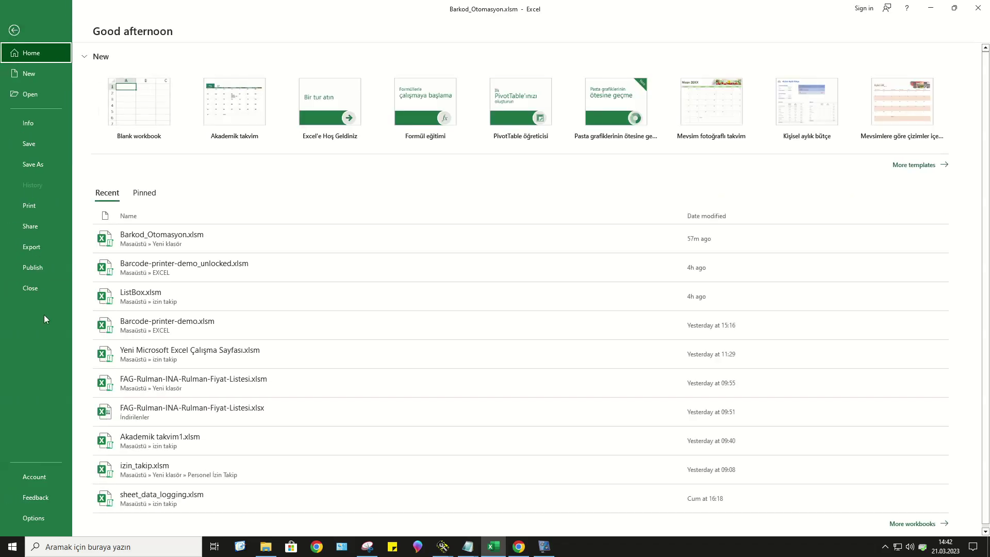
{"action": "left_click", "coordinate": [41, 478]}
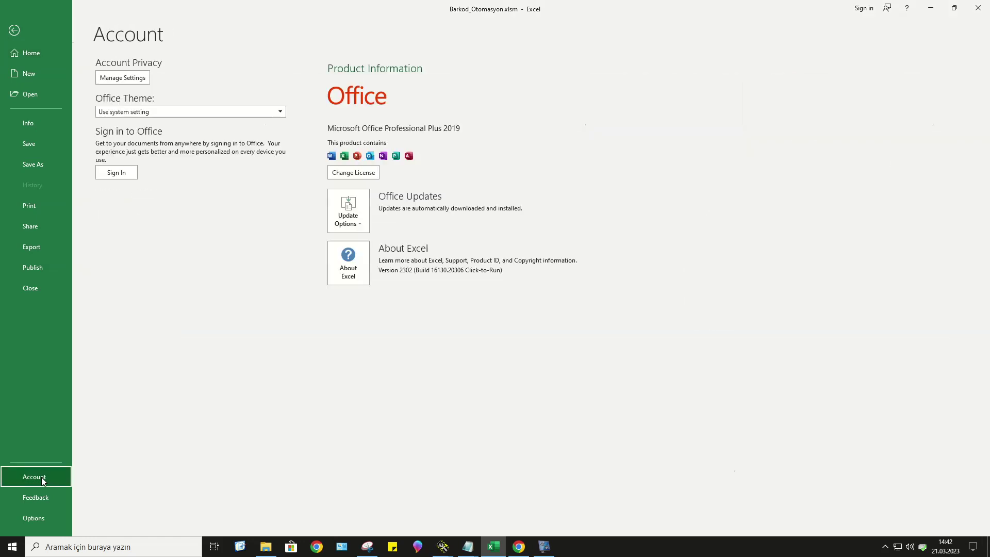
{"action": "left_click", "coordinate": [349, 265]}
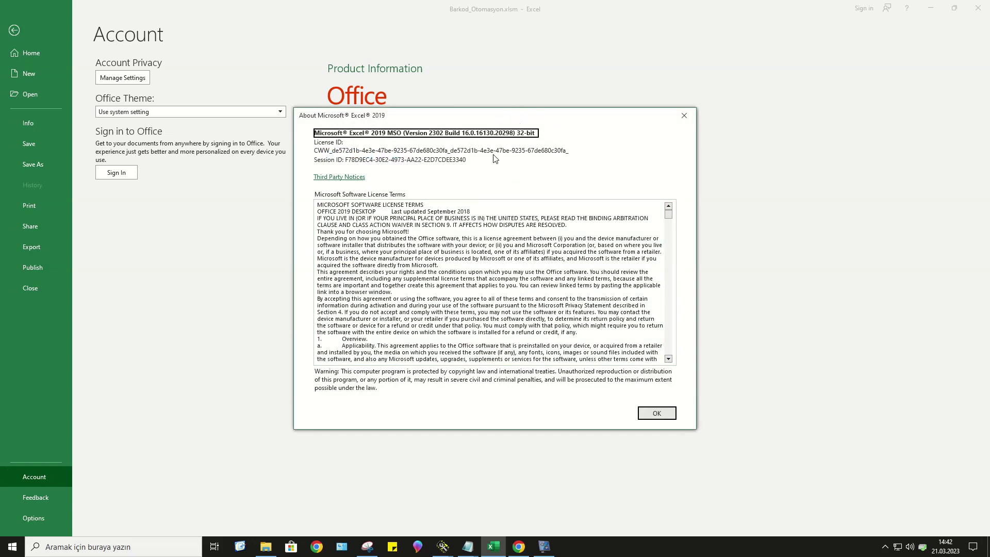
{"action": "left_click", "coordinate": [651, 416]}
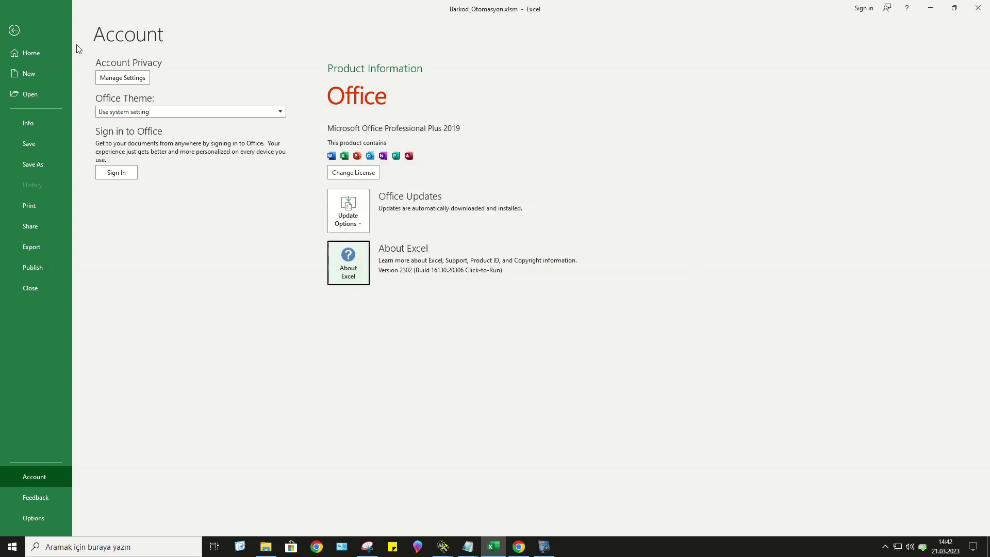
{"action": "left_click", "coordinate": [15, 31]}
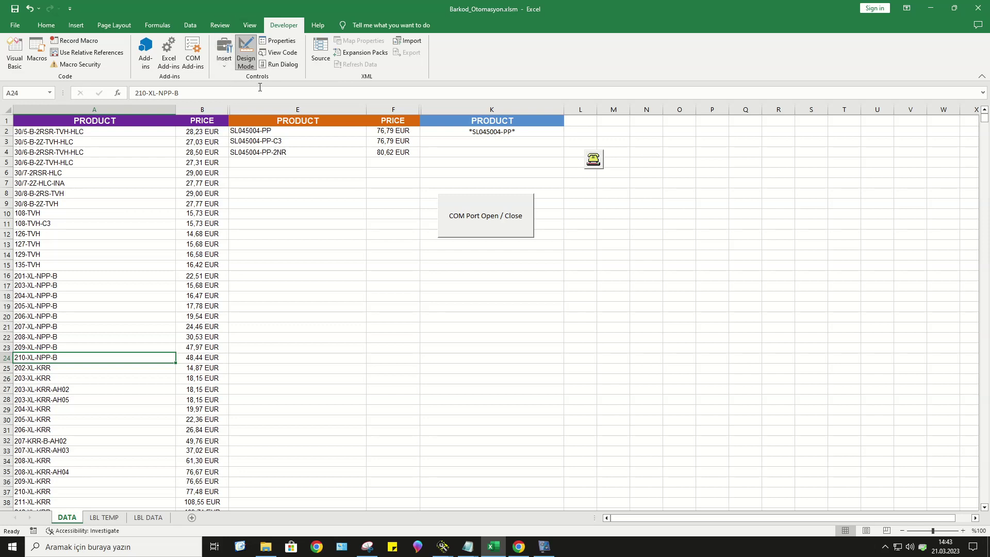
Step: Turn off Design Mode and open the COM port with the sheet's Open / Close toggle
{"action": "left_click", "coordinate": [248, 58]}
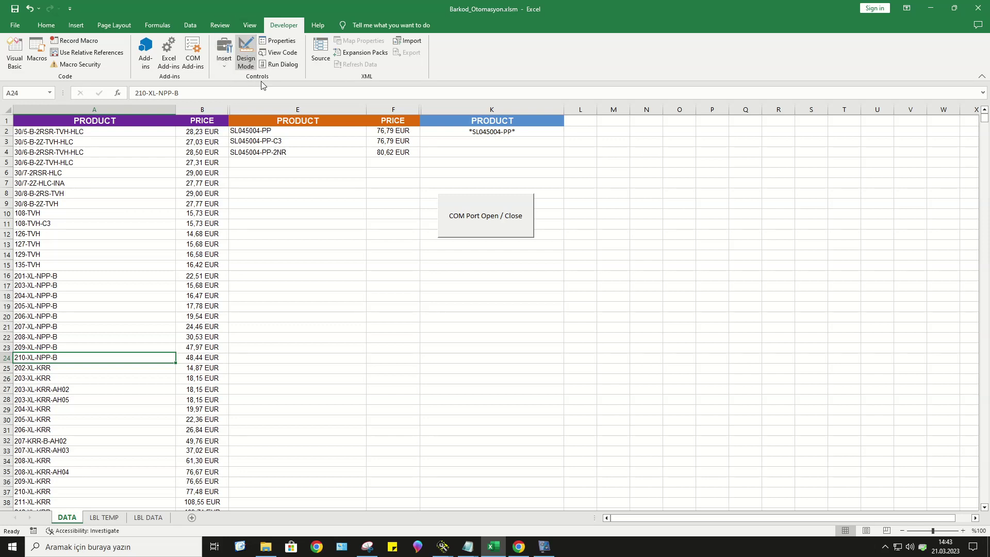
{"action": "left_click", "coordinate": [502, 228]}
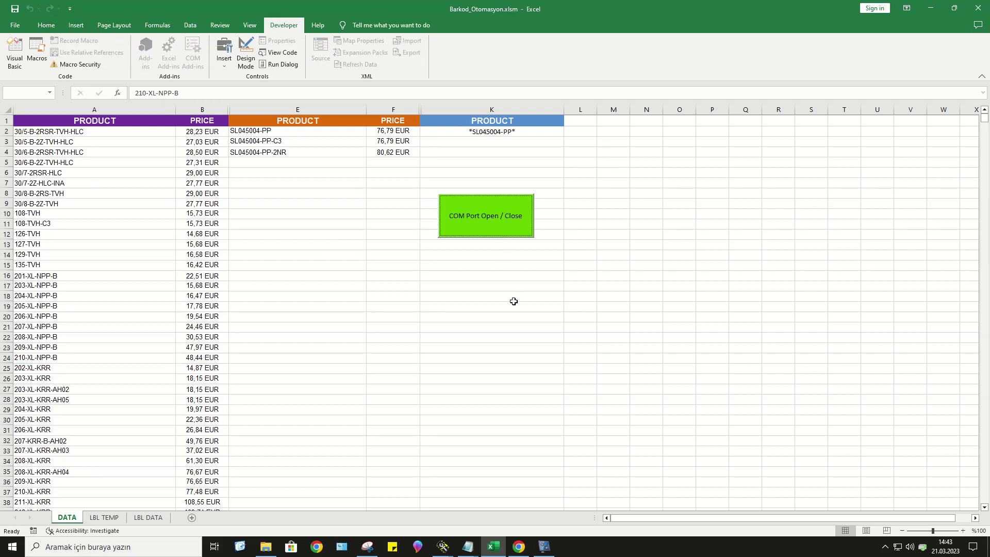
{"action": "left_click", "coordinate": [444, 548]}
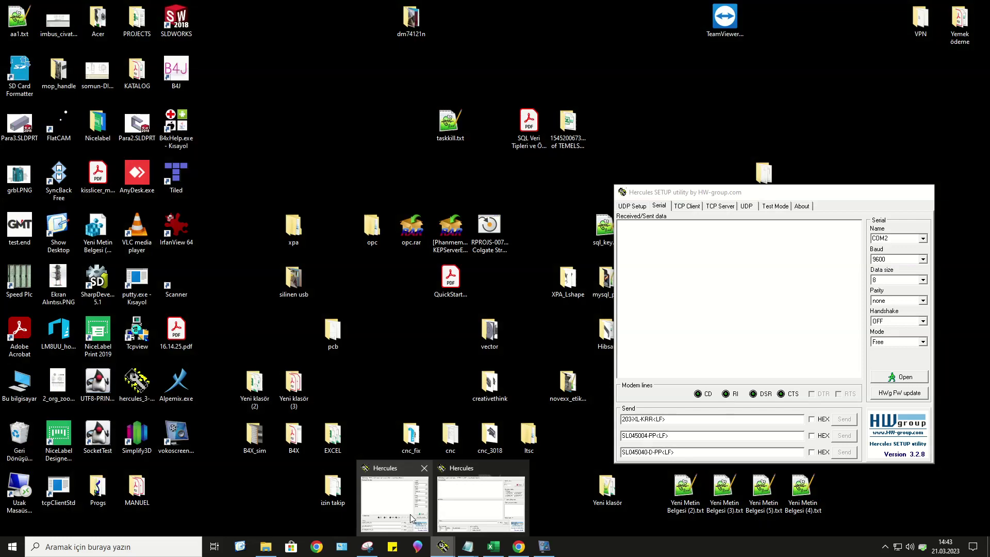
Step: Bring the Hercules serial window forward and place the Barkod Scanner note on it
{"action": "left_click", "coordinate": [410, 514]}
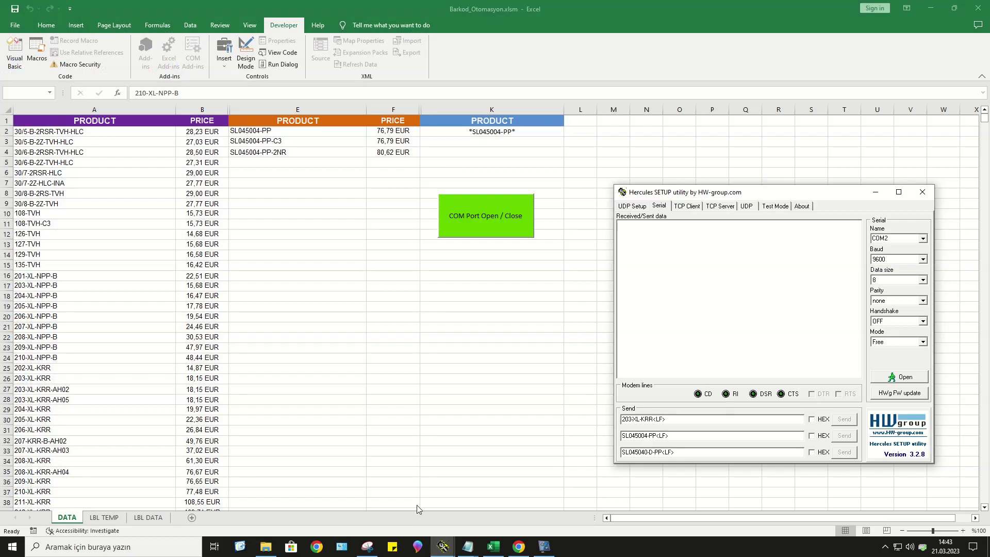
{"action": "left_click", "coordinate": [467, 547]}
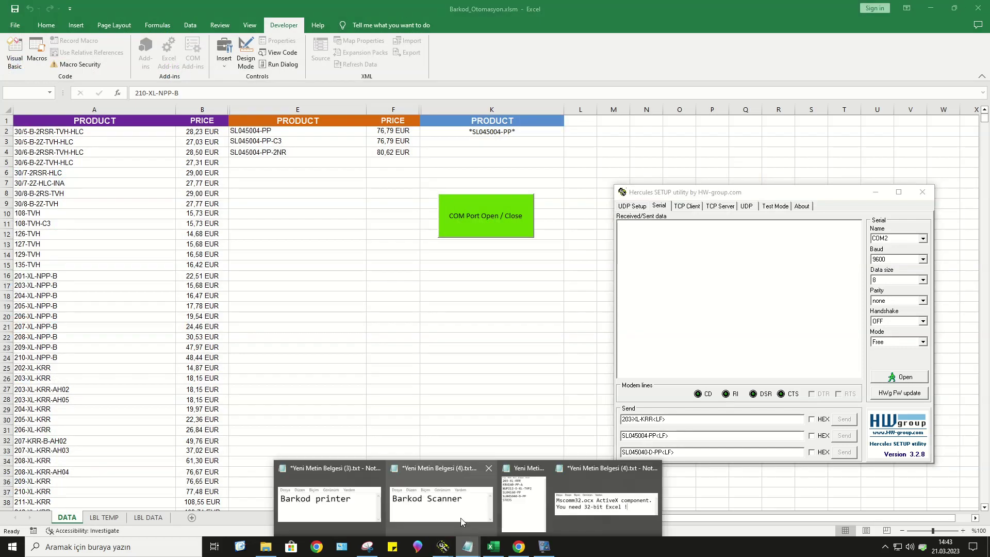
{"action": "left_click", "coordinate": [462, 522]}
{"action": "left_click_drag", "start_coordinate": [778, 234], "coordinate": [742, 306]}
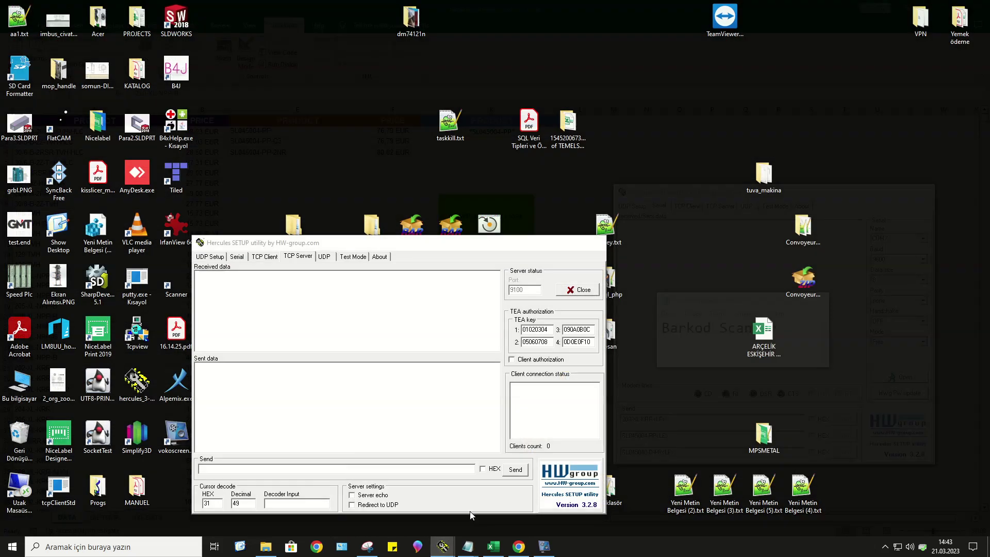
Step: Label the Hercules TCP server window with the Barkod printer note, then refocus the serial window
{"action": "left_click", "coordinate": [480, 500]}
{"action": "mouse_move", "coordinate": [468, 547]}
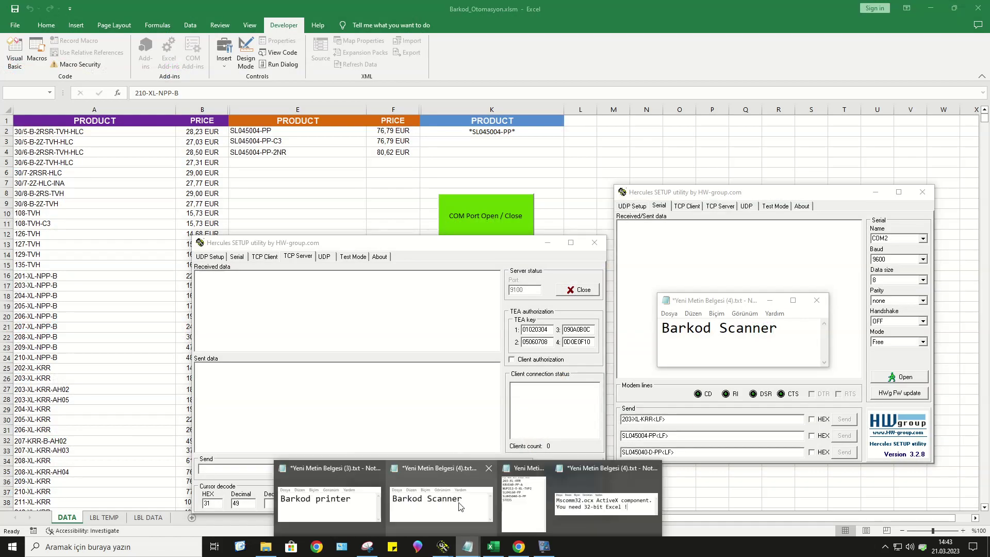
{"action": "left_click", "coordinate": [347, 508]}
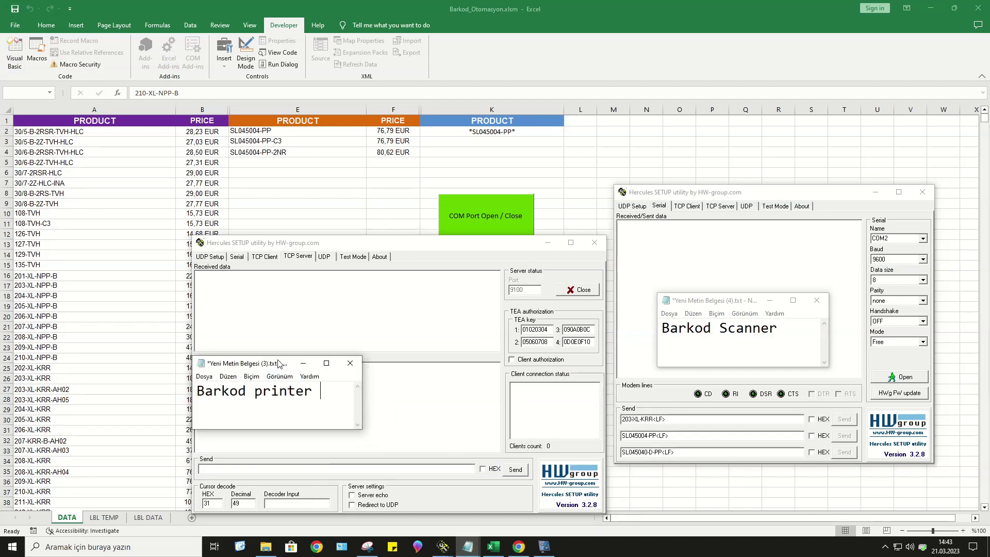
{"action": "left_click_drag", "start_coordinate": [278, 364], "coordinate": [303, 381]}
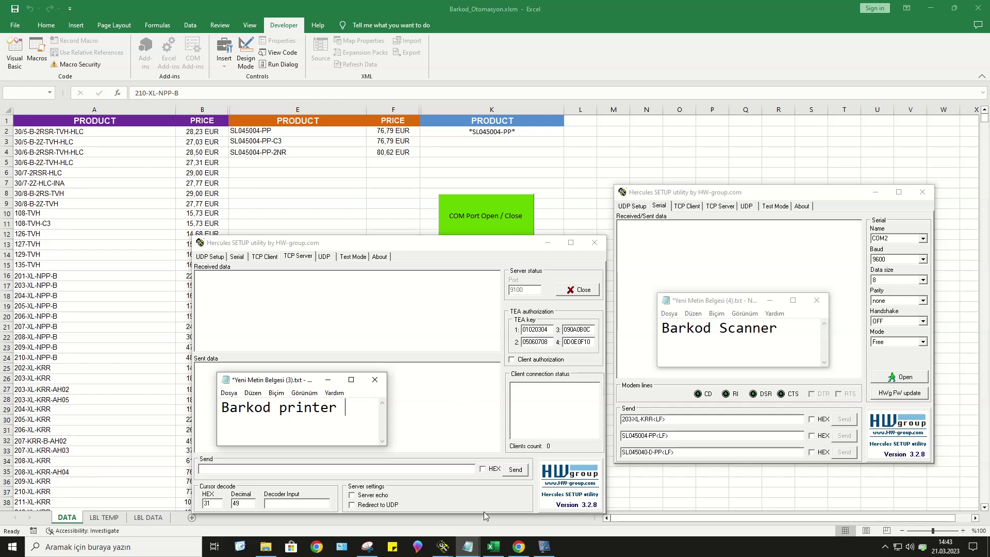
{"action": "mouse_move", "coordinate": [468, 547]}
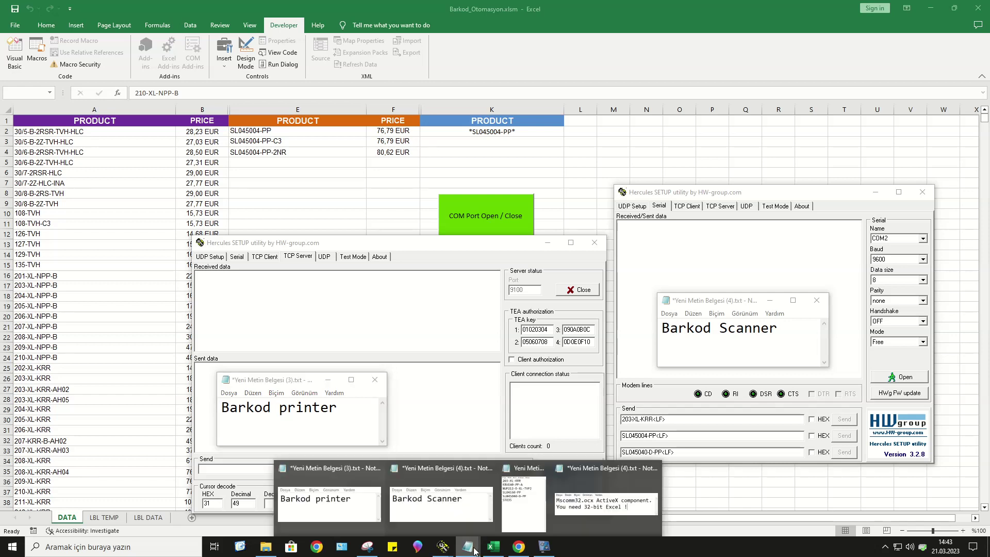
{"action": "left_click", "coordinate": [647, 399]}
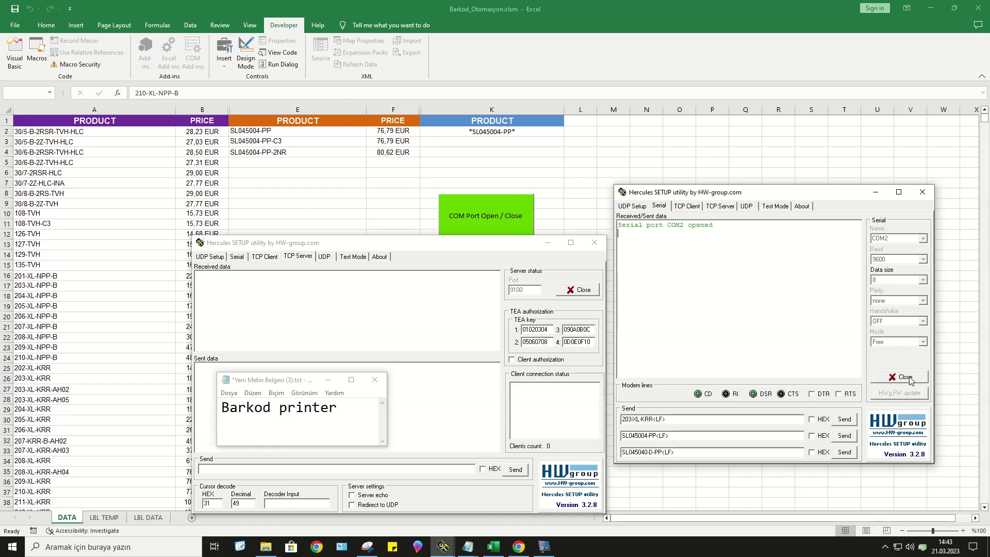
Step: Open serial port COM2 and send the 203-XL-KRR barcode as a scan
{"action": "left_click", "coordinate": [909, 380]}
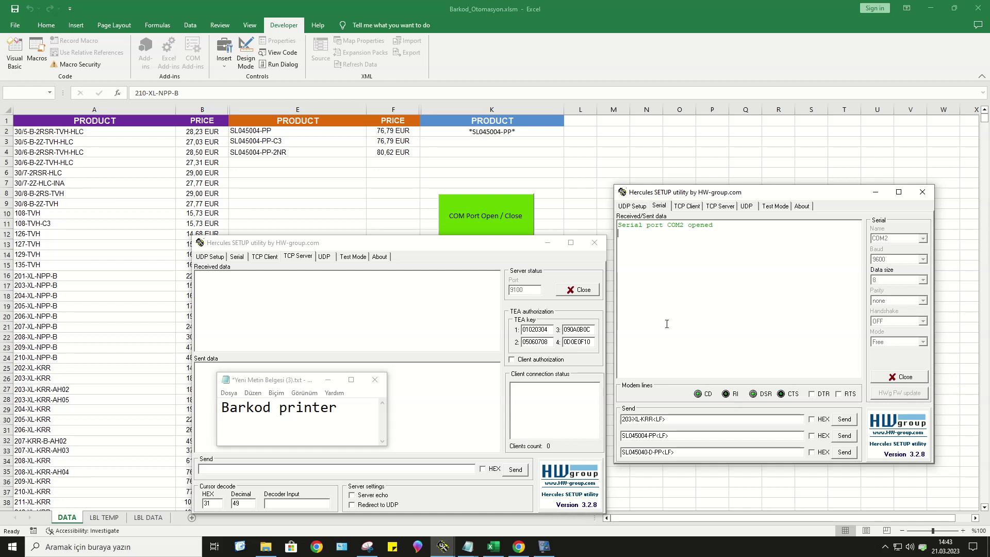
{"action": "left_click", "coordinate": [582, 290]}
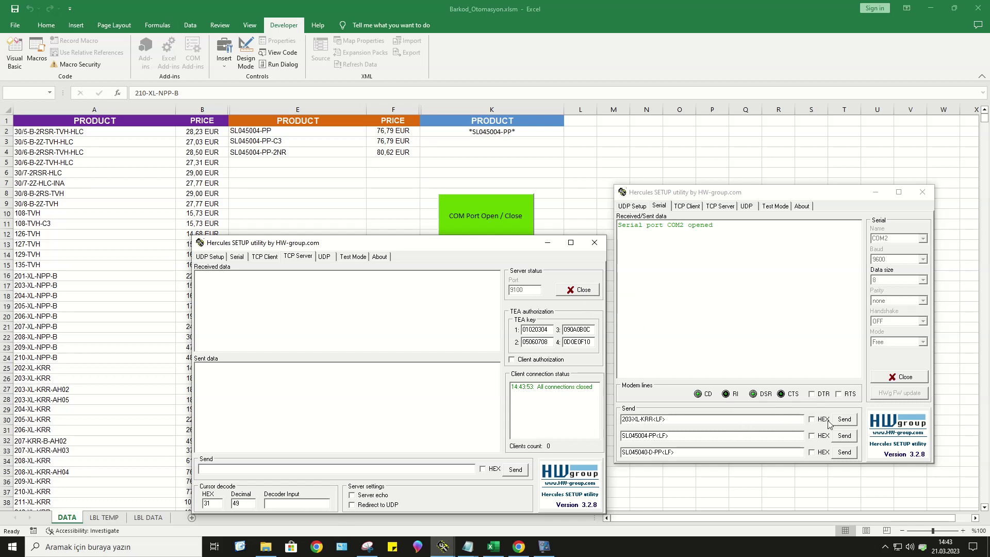
{"action": "left_click", "coordinate": [845, 419]}
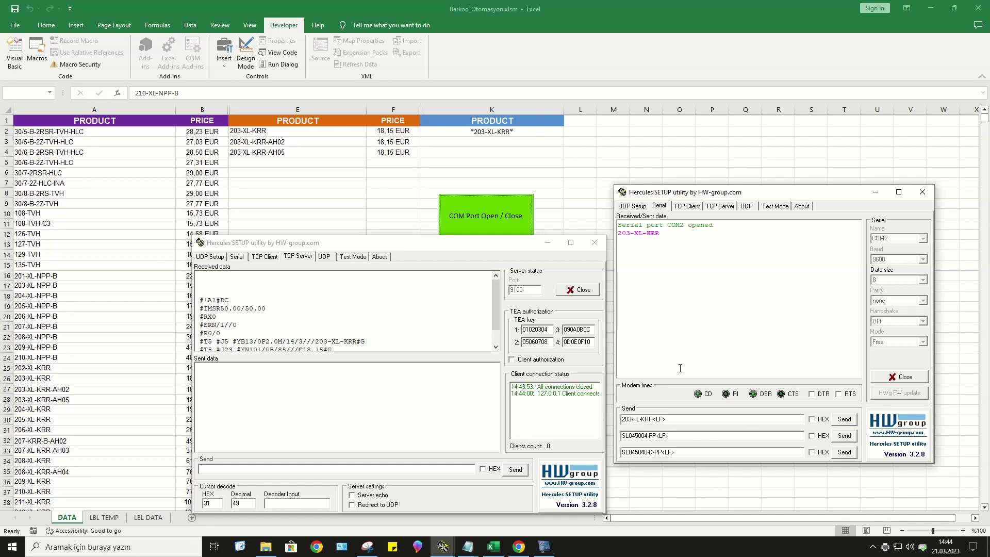
Step: Send barcodes SL045004-PP and SL045040-D-PP, filtering the product list to SL045040-D-PP
{"action": "left_click_drag", "start_coordinate": [496, 307], "coordinate": [496, 322]}
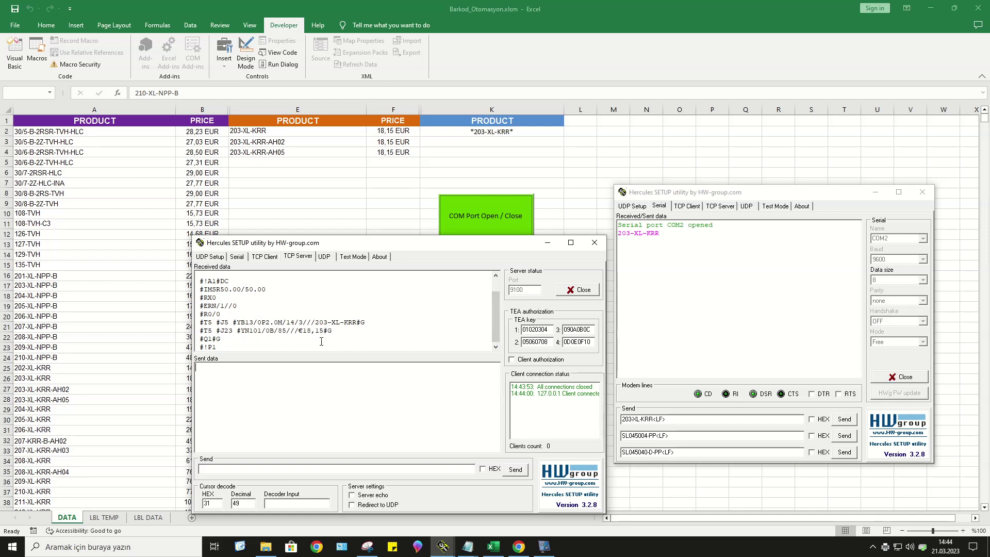
{"action": "left_click", "coordinate": [846, 436]}
{"action": "left_click", "coordinate": [716, 316]}
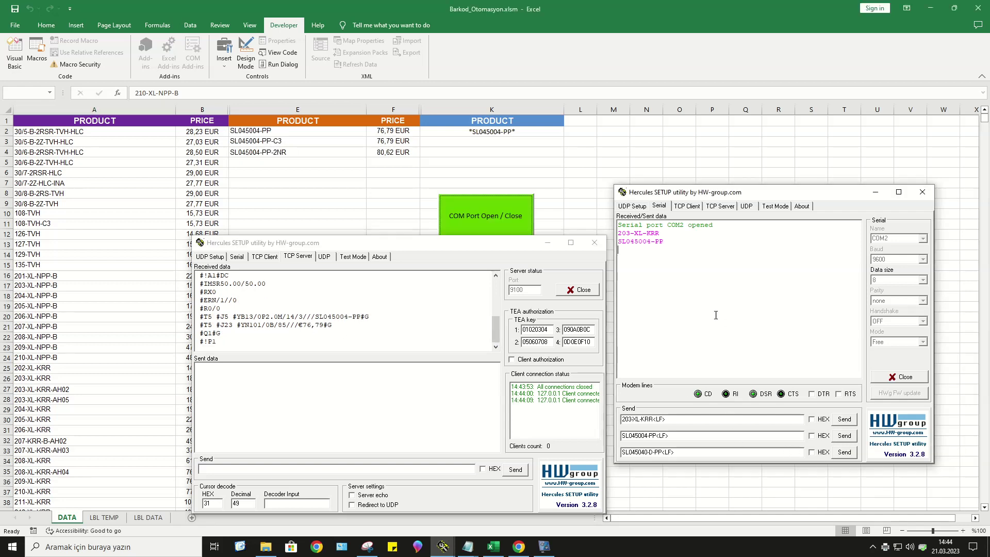
{"action": "left_click_drag", "start_coordinate": [497, 332], "coordinate": [497, 330]}
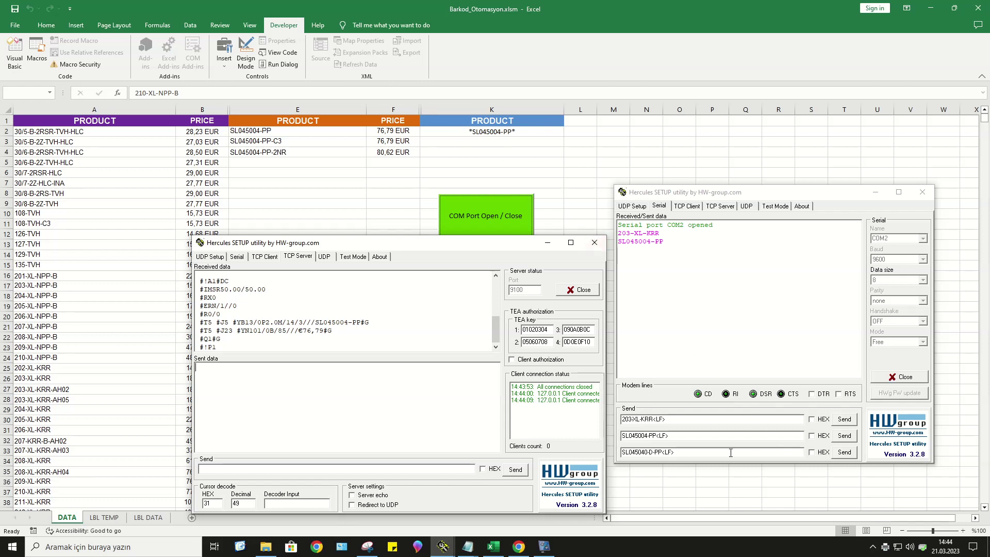
{"action": "left_click", "coordinate": [843, 453]}
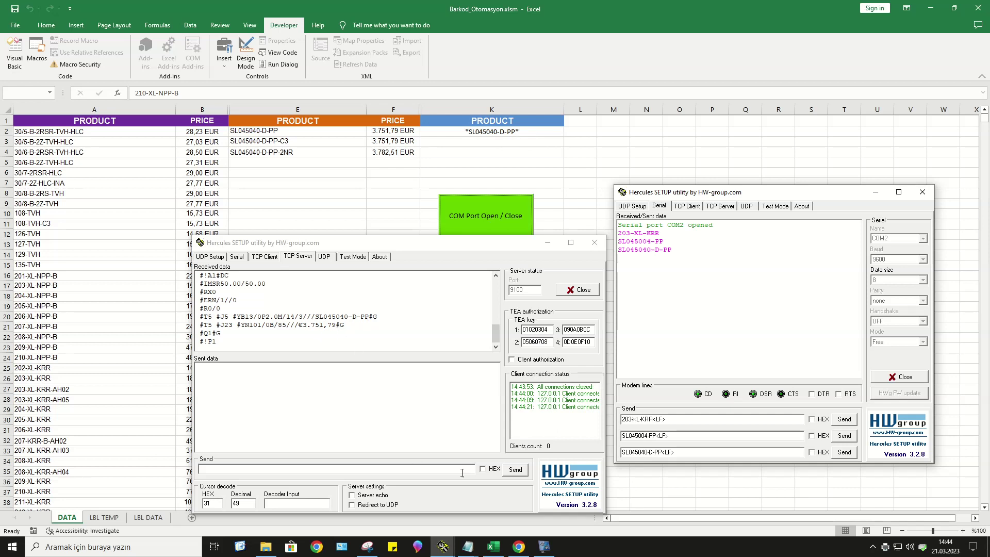
Step: Copy STO35 from the Notepad barcode list into the first Hercules send field, replacing 203-XL-KRR
{"action": "mouse_move", "coordinate": [467, 546]}
{"action": "left_click", "coordinate": [536, 517]}
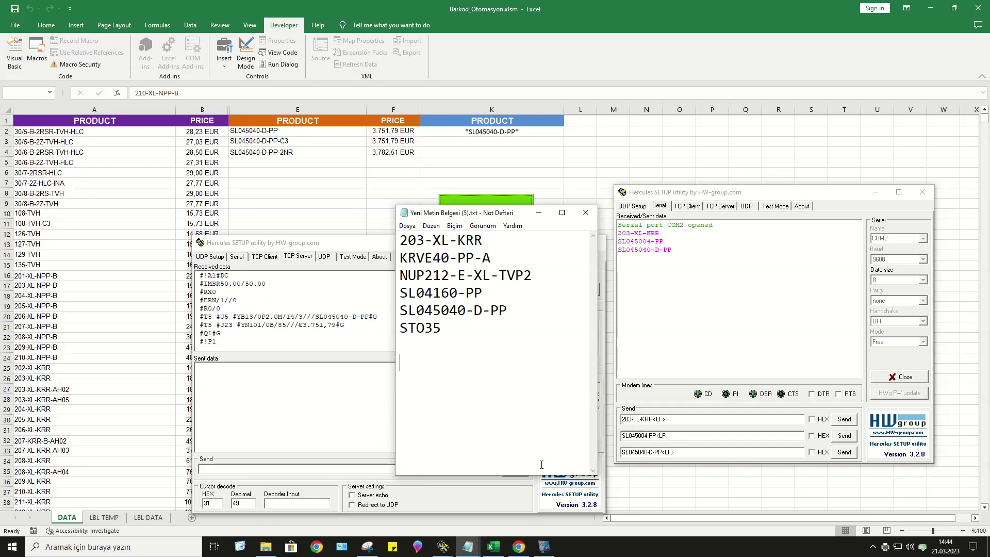
{"action": "left_click_drag", "start_coordinate": [470, 326], "coordinate": [400, 328]}
{"action": "key", "text": "ctrl+c"}
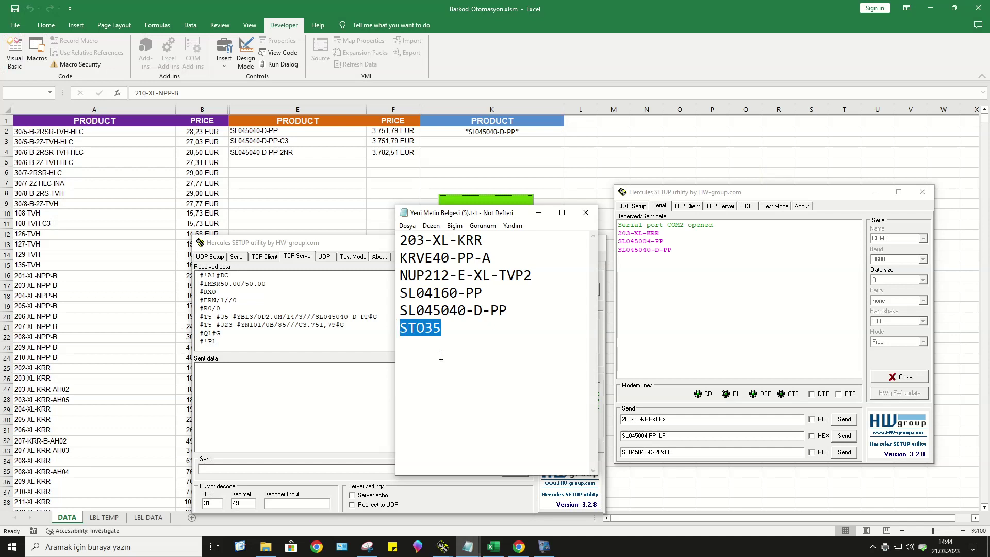
{"action": "left_click", "coordinate": [539, 213]}
{"action": "left_click_drag", "start_coordinate": [654, 420], "coordinate": [609, 421]}
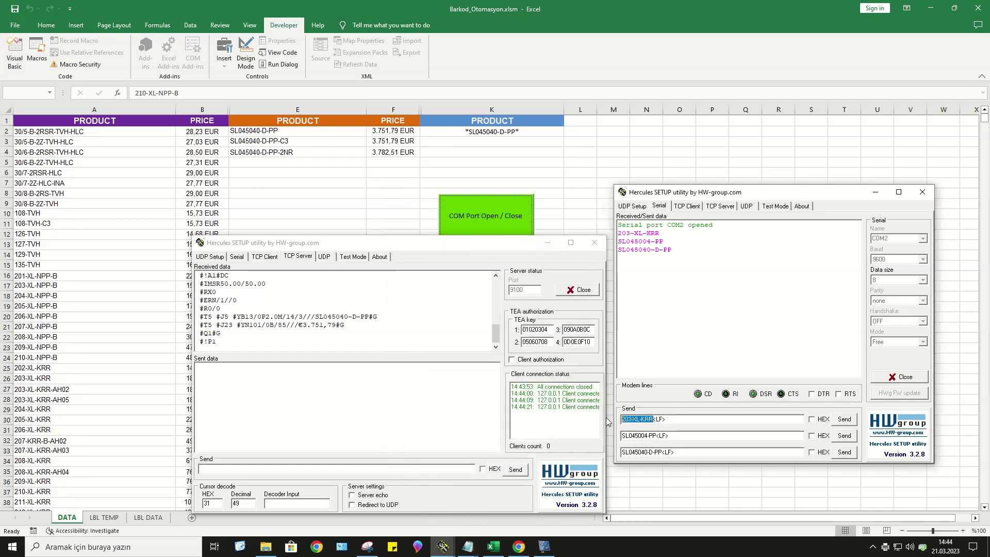
{"action": "key", "text": "ctrl+v"}
Step: Repeatedly send barcodes STO35, SL045004-PP and SL045040-D-PP over the serial port
{"action": "left_click", "coordinate": [850, 421]}
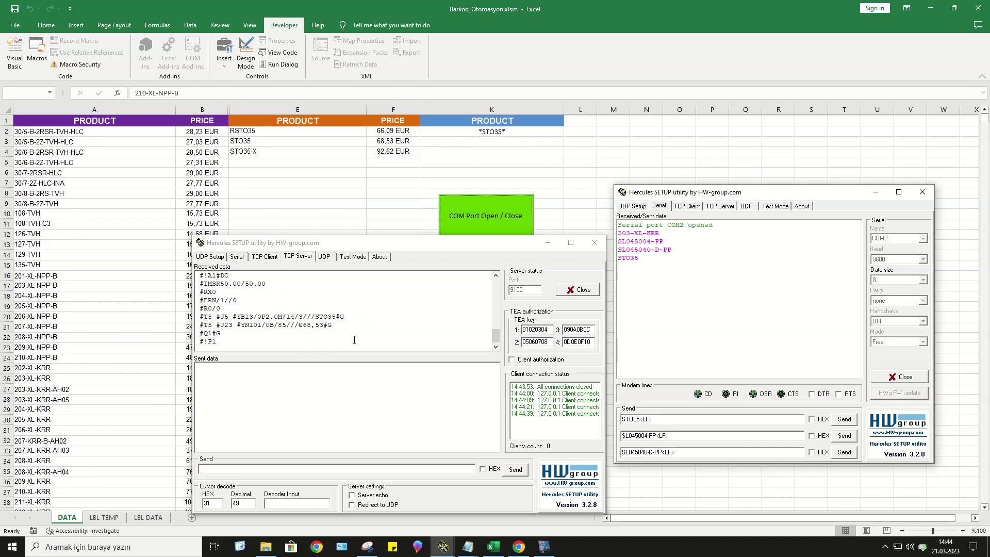
{"action": "left_click", "coordinate": [852, 439]}
{"action": "left_click", "coordinate": [845, 420]}
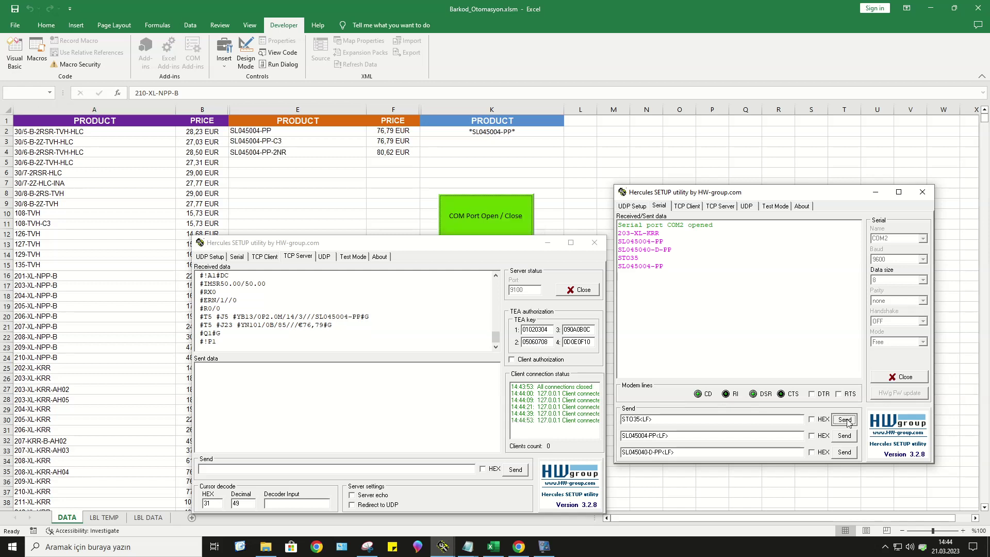
{"action": "left_click", "coordinate": [850, 438]}
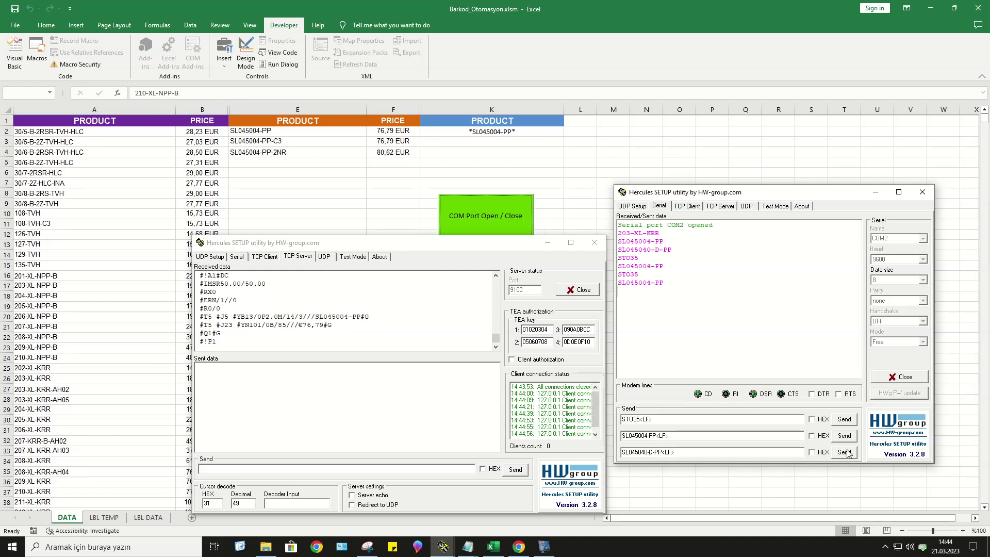
{"action": "left_click", "coordinate": [845, 453]}
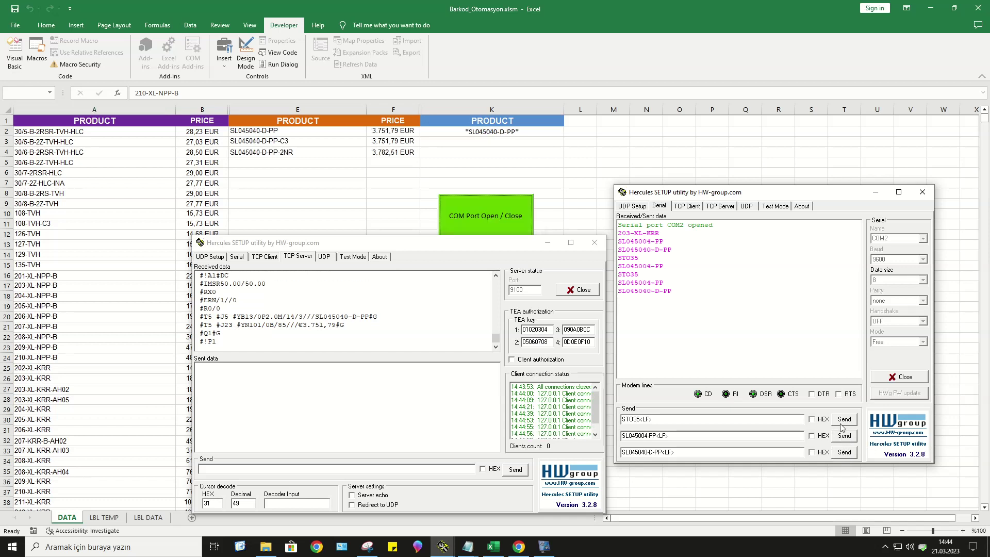
{"action": "left_click", "coordinate": [844, 435]}
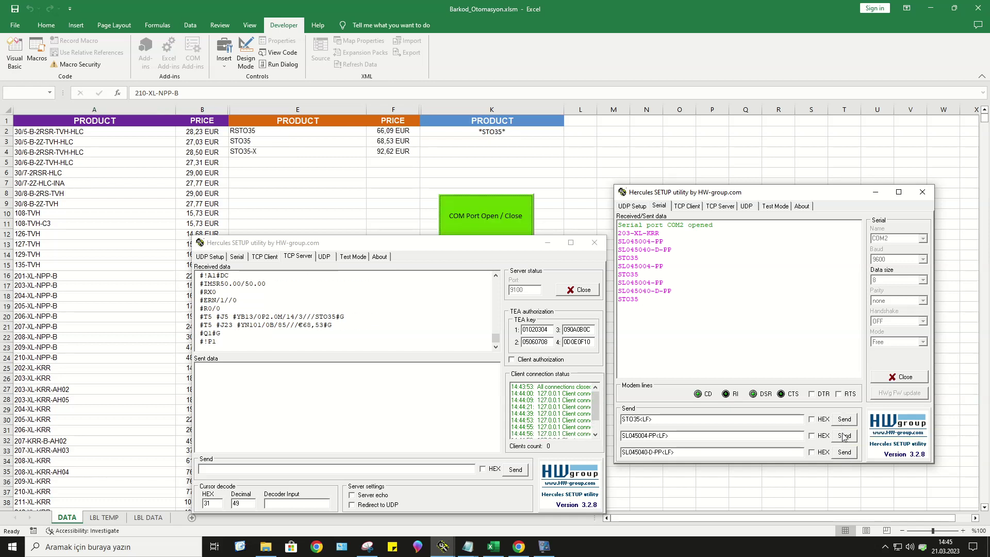
{"action": "left_click", "coordinate": [844, 453]}
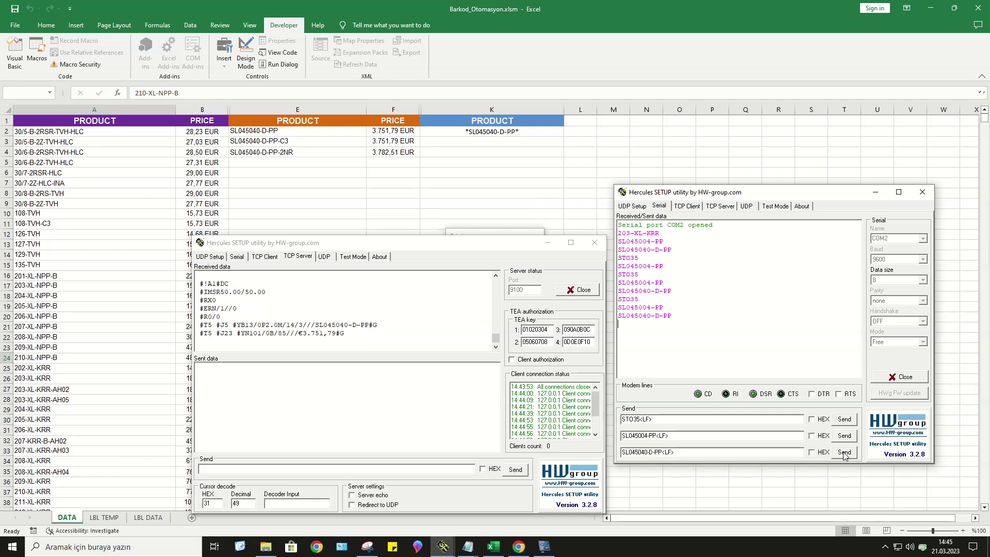
Step: Put away the serial window, TCP server window and both Barkod notes to reveal the filtered sheet
{"action": "left_click", "coordinate": [875, 192]}
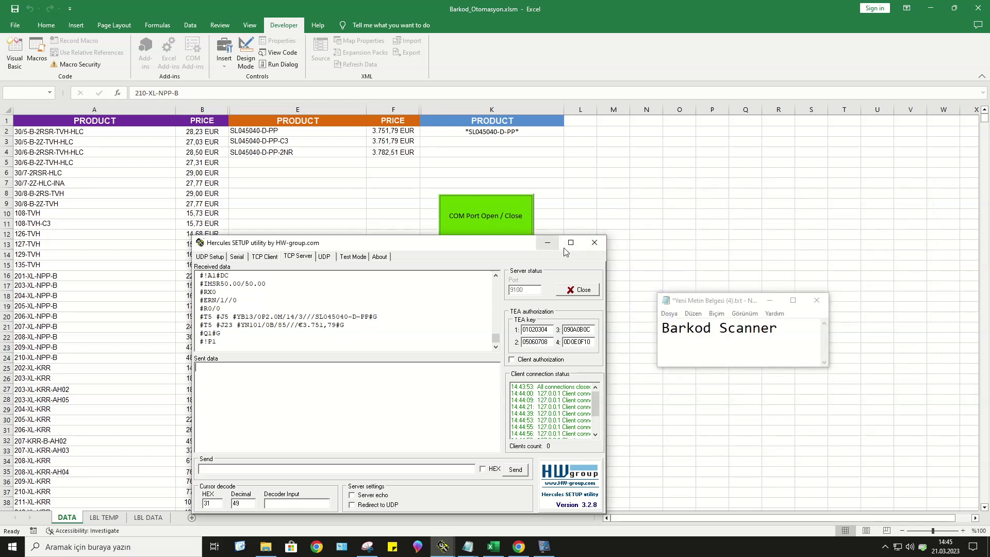
{"action": "left_click", "coordinate": [769, 300]}
{"action": "left_click", "coordinate": [548, 242]}
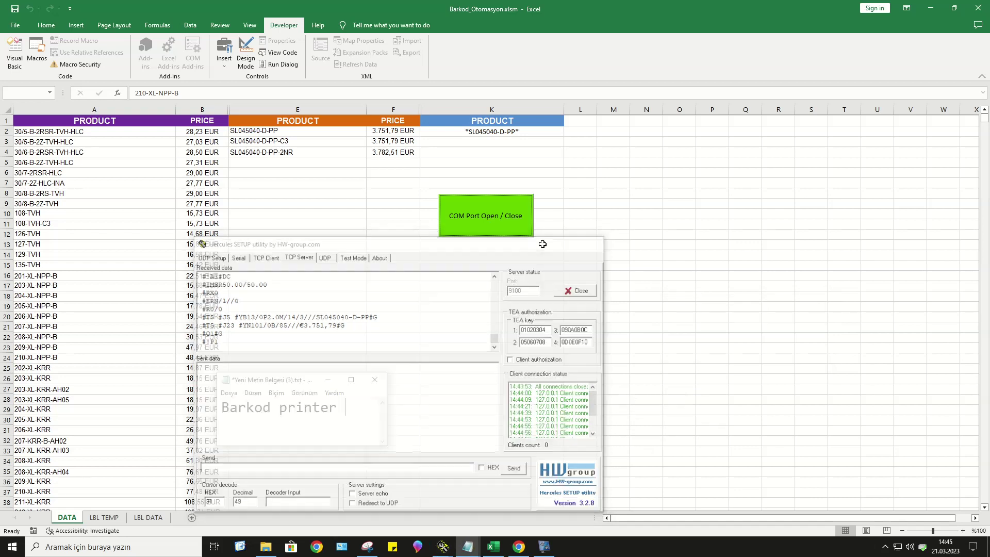
{"action": "left_click", "coordinate": [328, 380]}
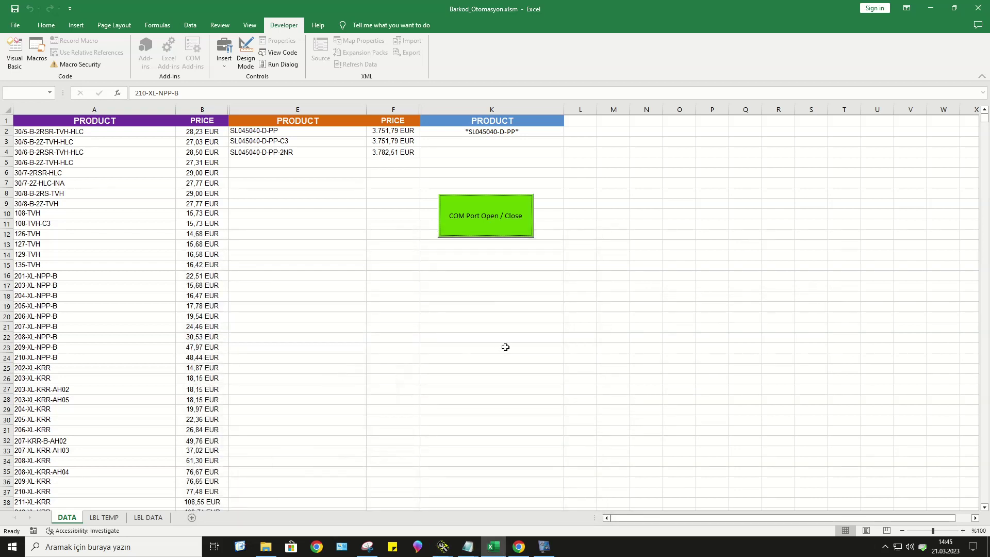
Step: Close the serial COM port with the Open / Close toggle and turn Design Mode back on
{"action": "left_click", "coordinate": [489, 229]}
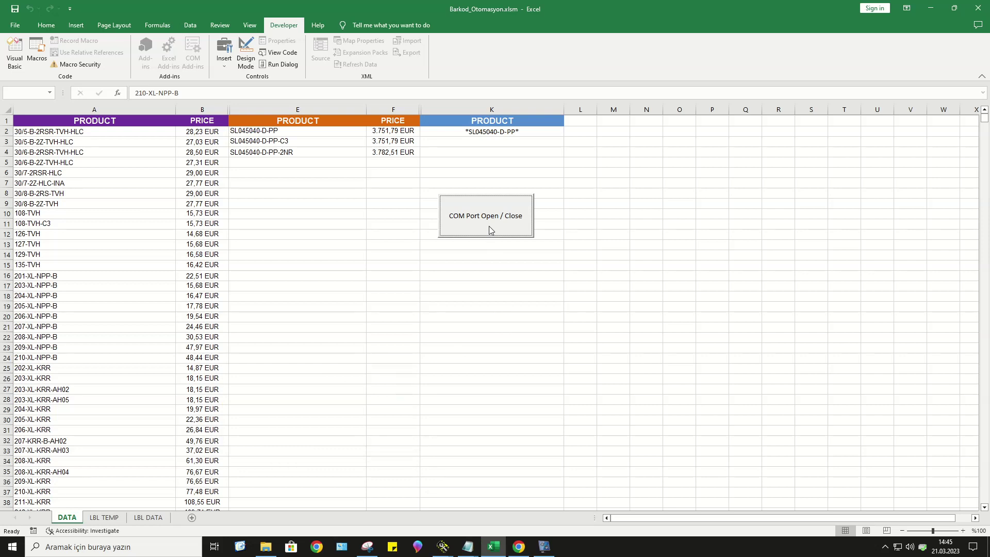
{"action": "left_click", "coordinate": [242, 61]}
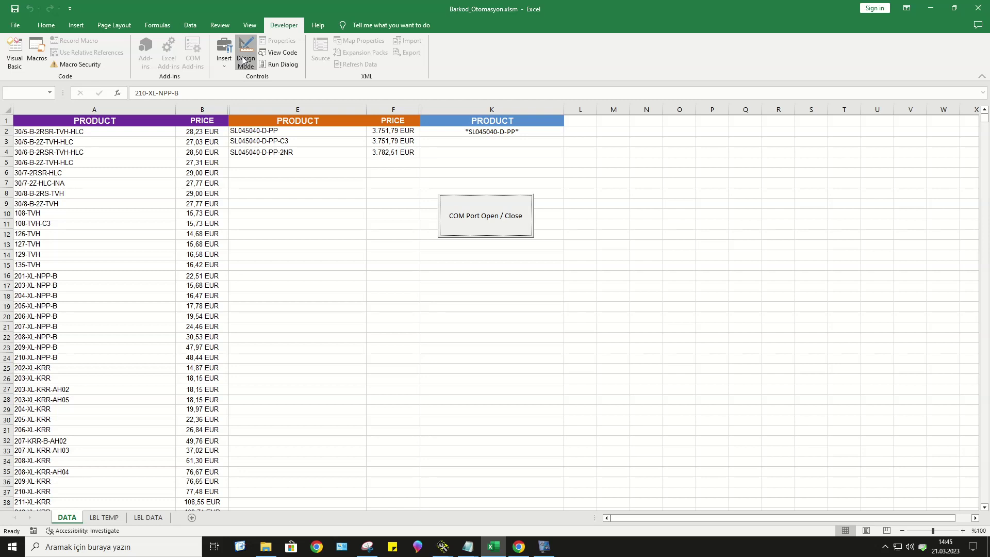
{"action": "double_click", "coordinate": [489, 226]}
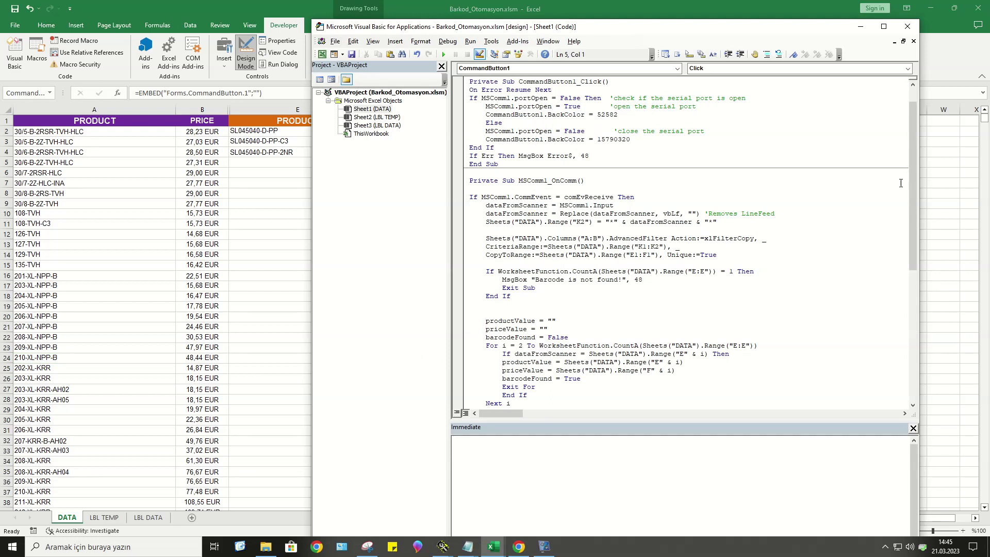
{"action": "scroll", "coordinate": [912, 147], "scroll_direction": "up", "scroll_amount": 1}
{"action": "left_click", "coordinate": [600, 81]}
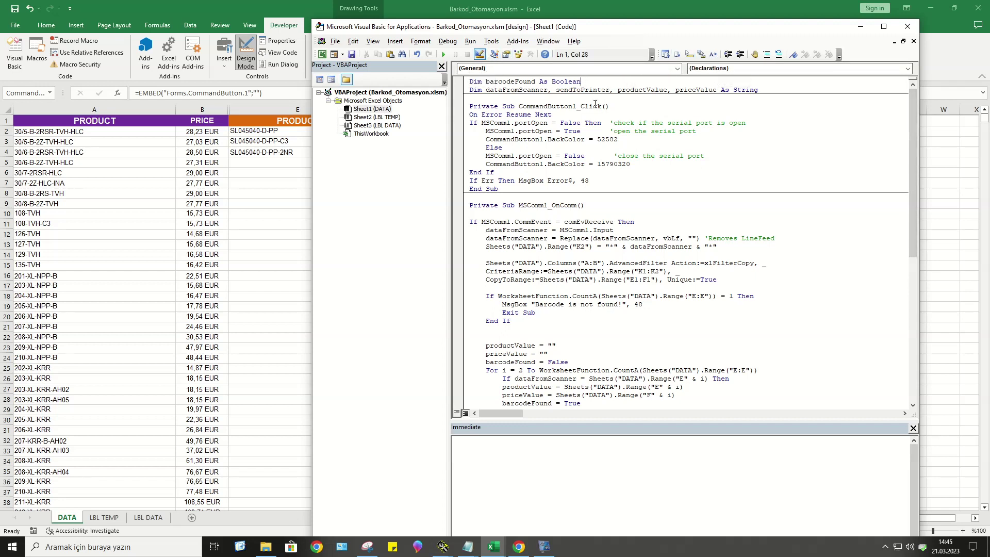
{"action": "left_click", "coordinate": [601, 144]}
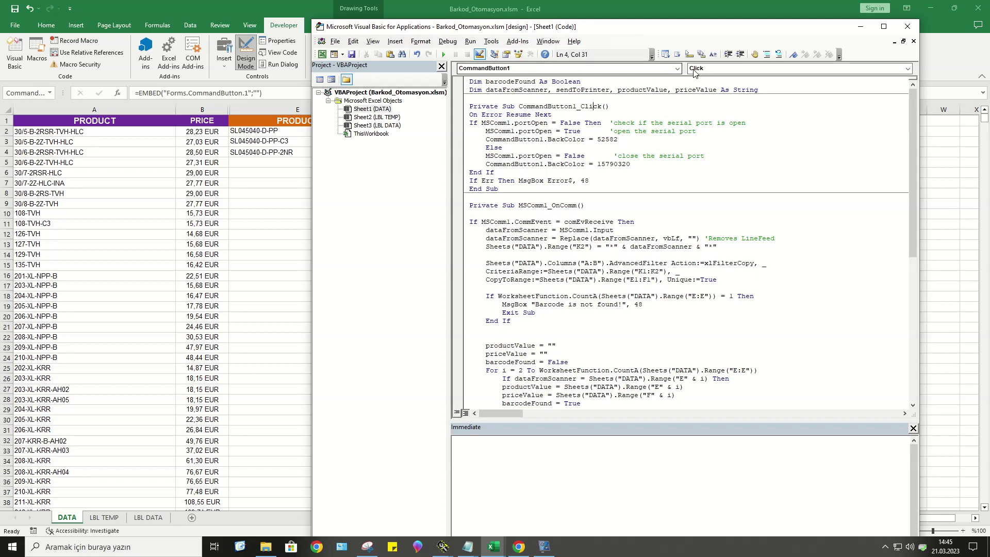
{"action": "left_click", "coordinate": [555, 206]}
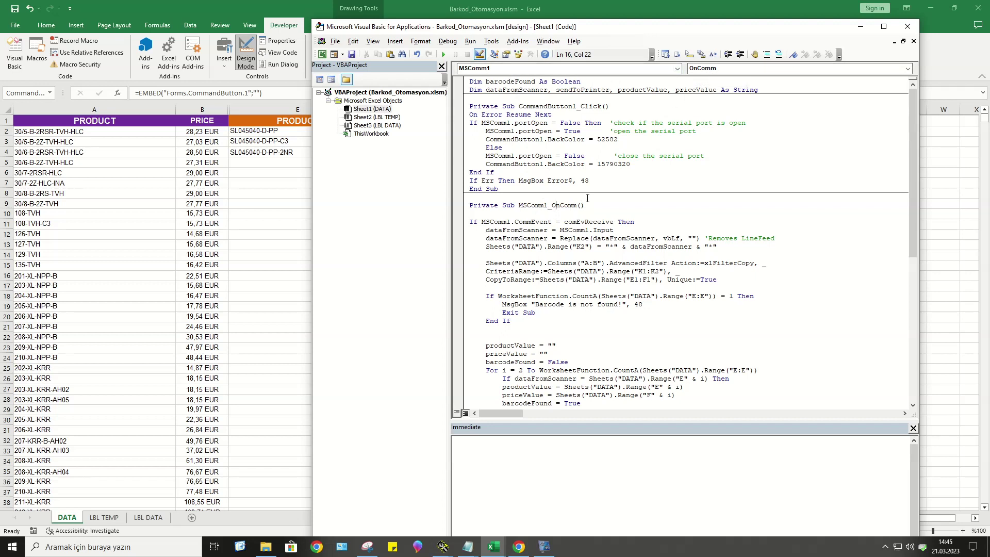
{"action": "left_click", "coordinate": [907, 28]}
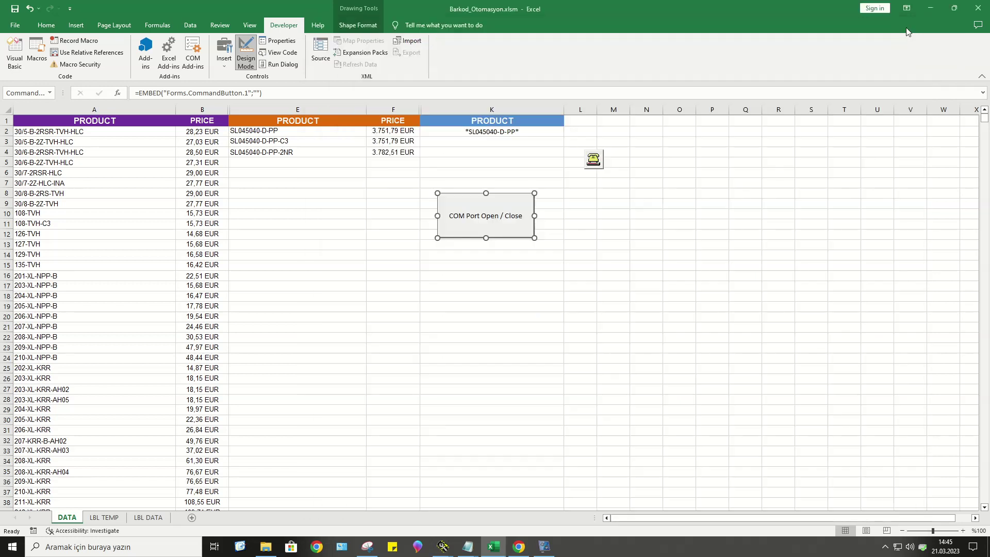